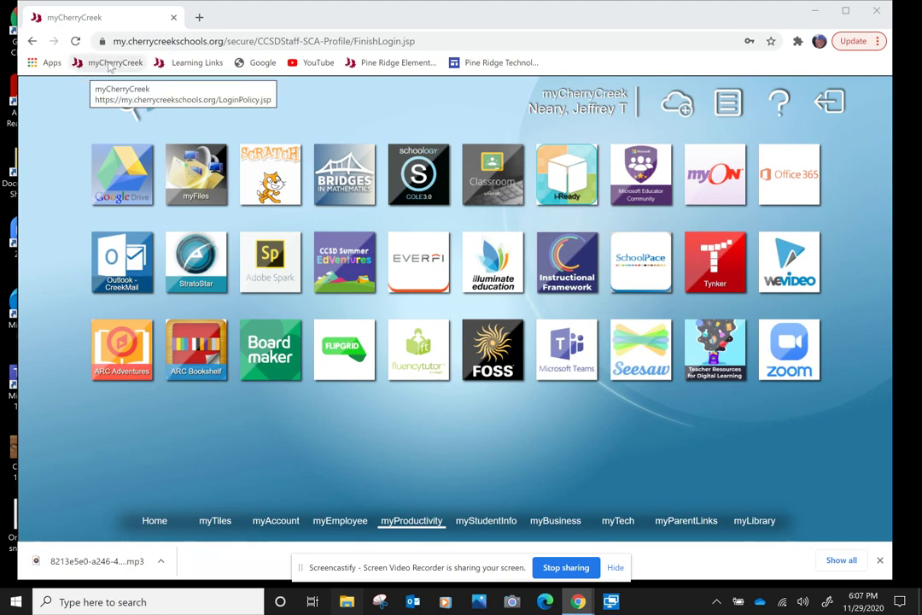
# - Return to the myCherryCreek portal home and go to the myProductivity apps page
pyautogui.click(155, 522)
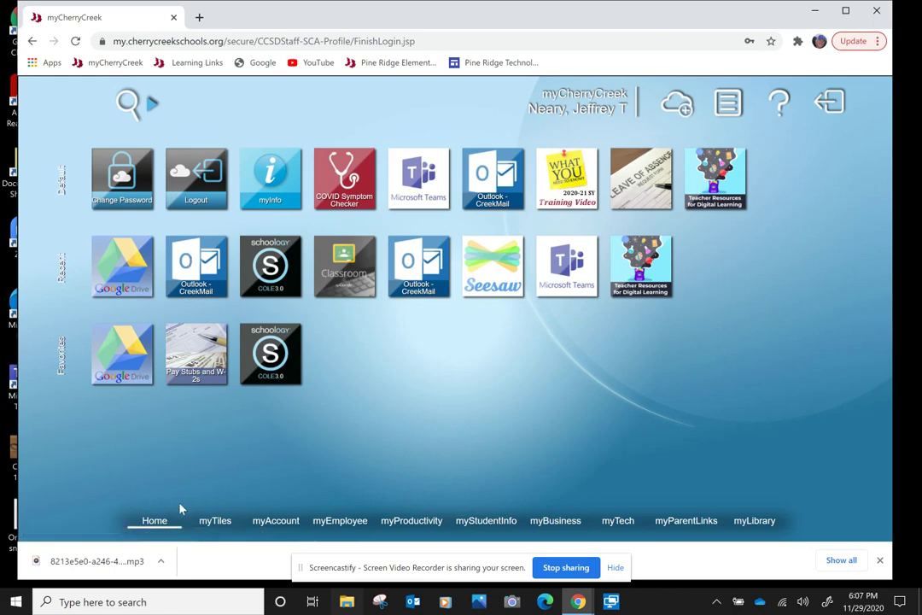
pyautogui.click(415, 524)
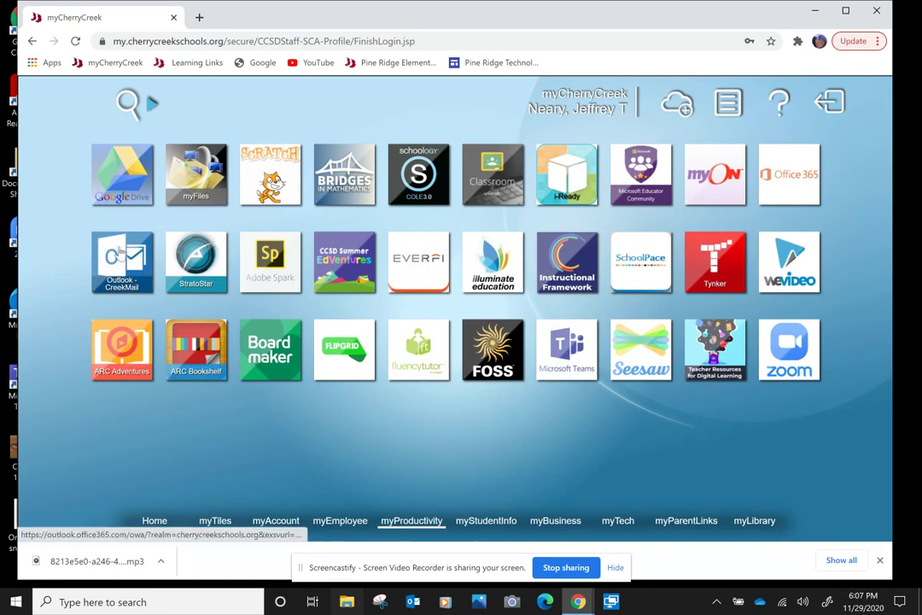
# - Open Outlook mail from the portal and let the inbox load in its new tab
pyautogui.click(125, 254)
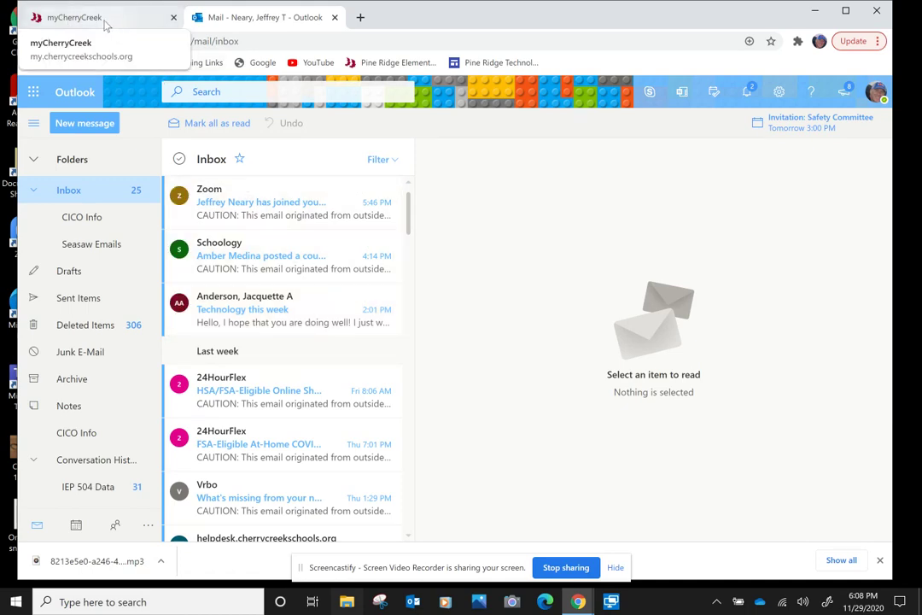
pyautogui.click(72, 19)
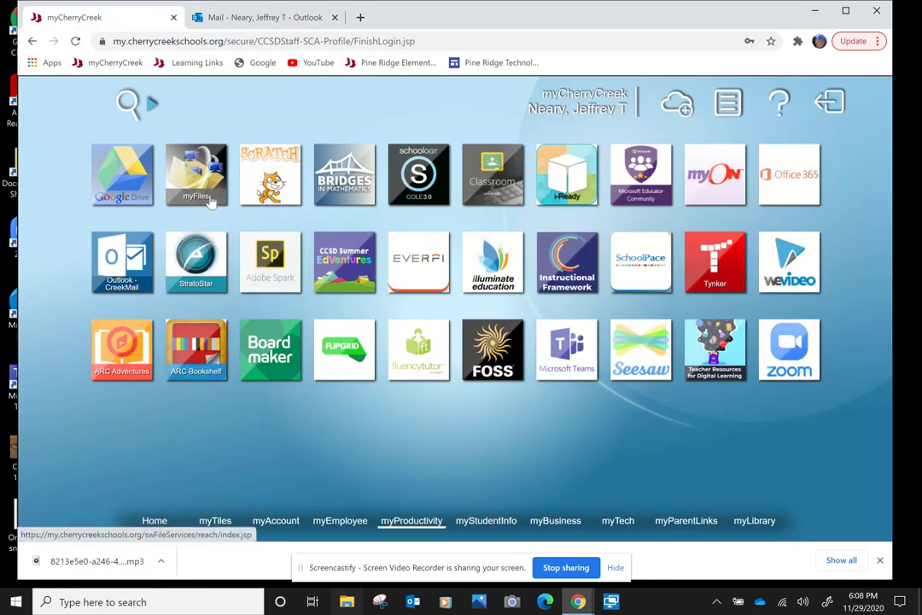
pyautogui.click(258, 19)
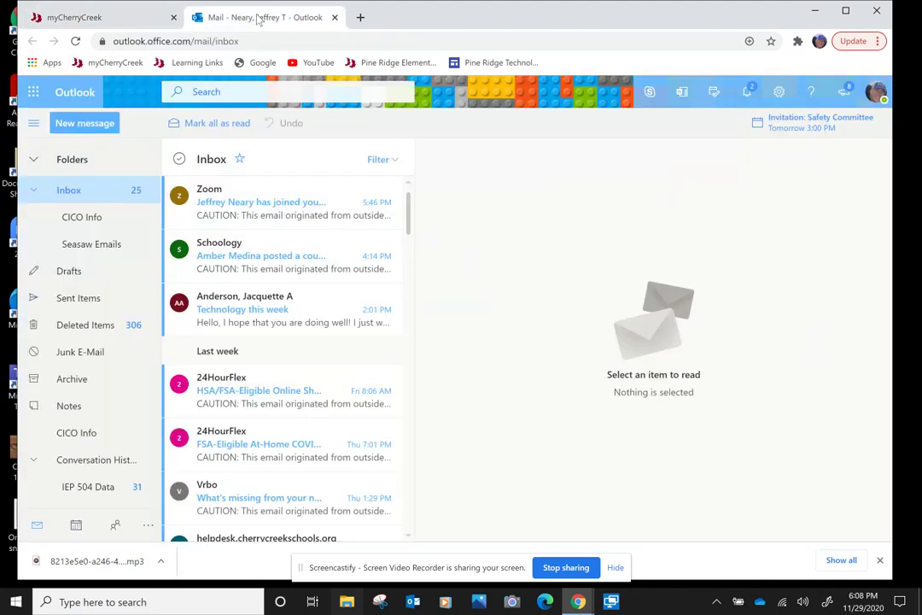
# - In Google Drive's Recent list, select the 'Copy of Email…' document
pyautogui.click(86, 19)
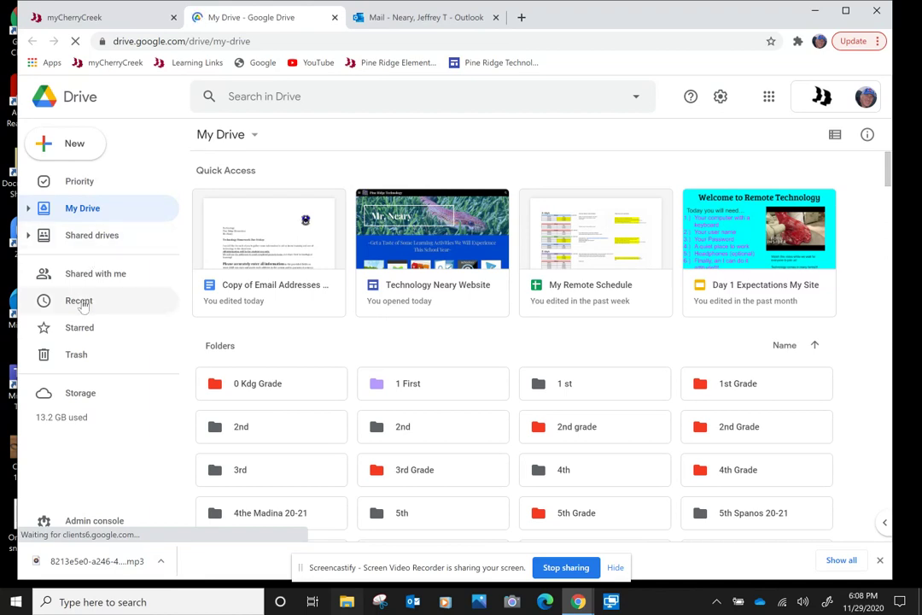
pyautogui.click(81, 302)
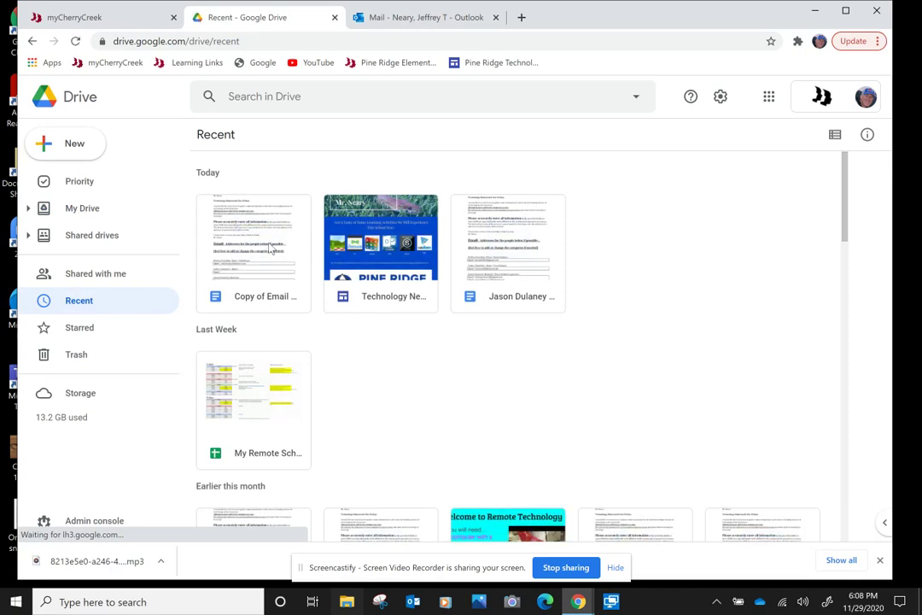
pyautogui.click(273, 247)
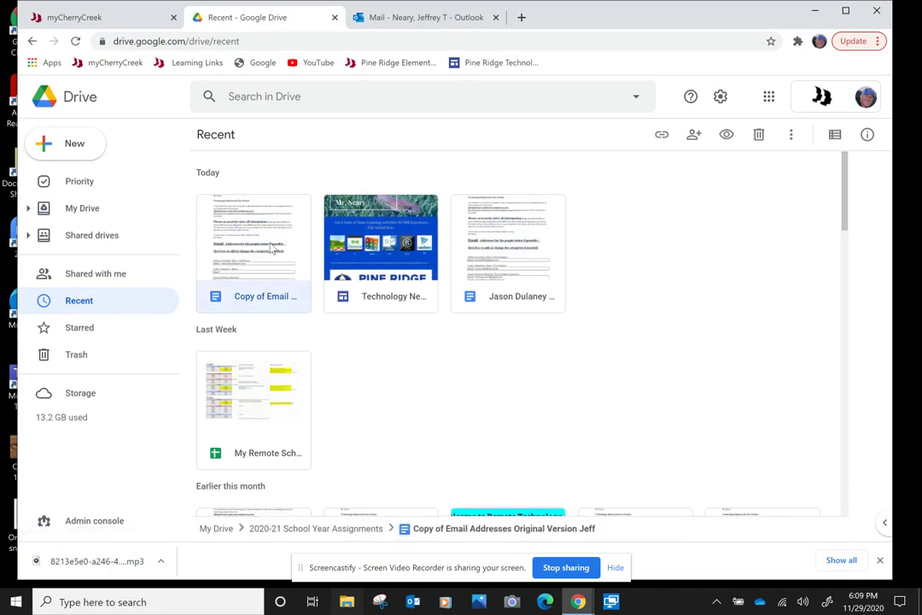
# - Open the copied Email Addresses document and scroll down to the guardian email entries
pyautogui.doubleClick(274, 248)
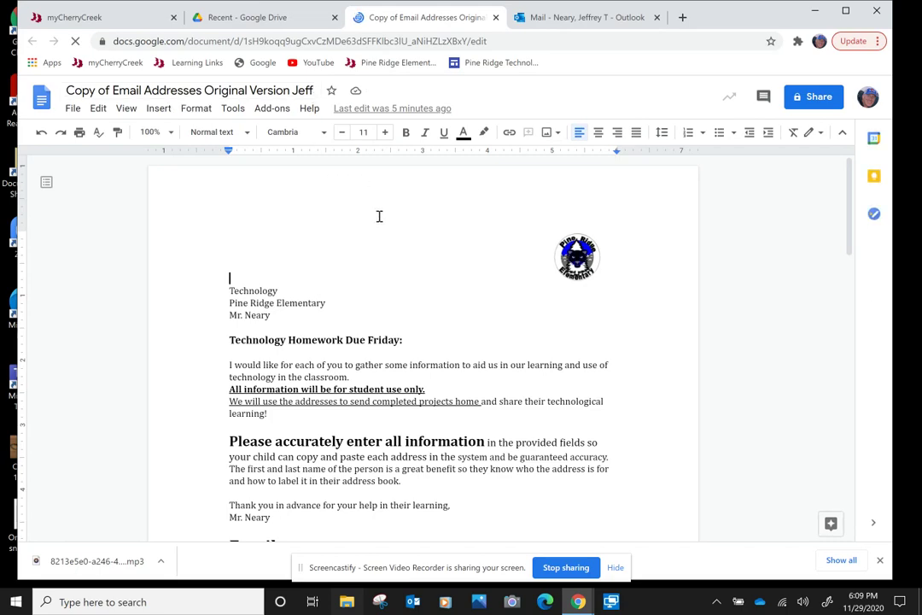
pyautogui.scroll(-3, 379, 216)
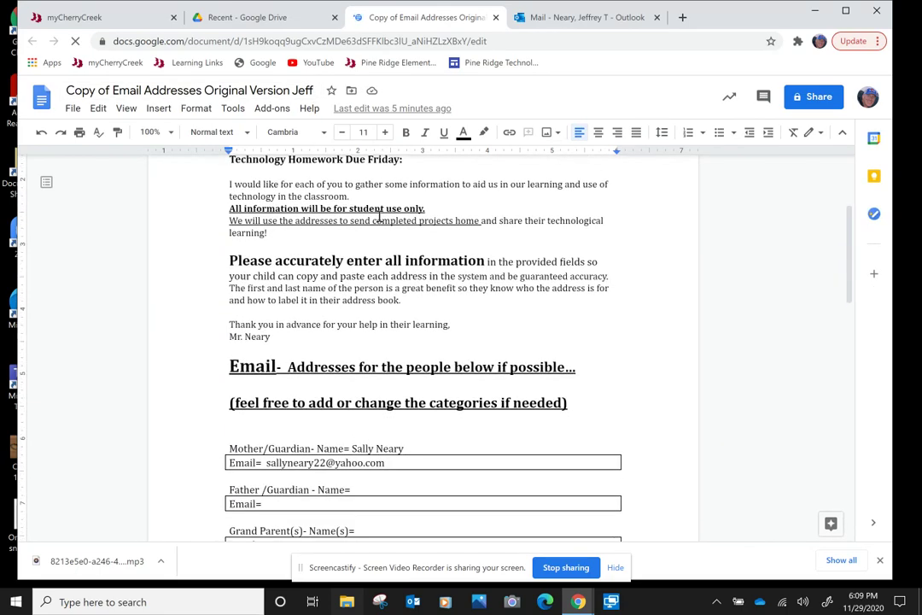
pyautogui.scroll(-1, 379, 216)
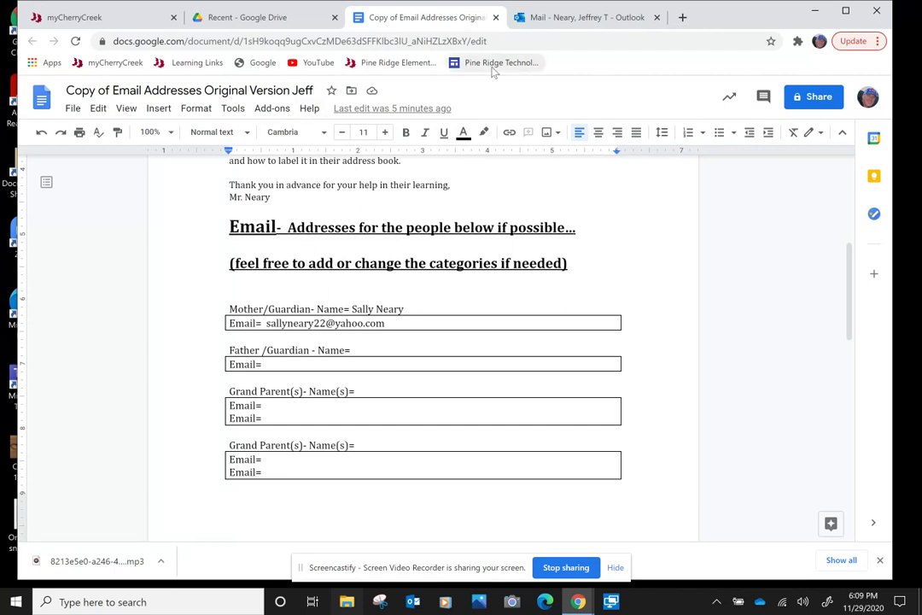
# - Go to the Outlook tab and open the People contacts page
pyautogui.click(547, 18)
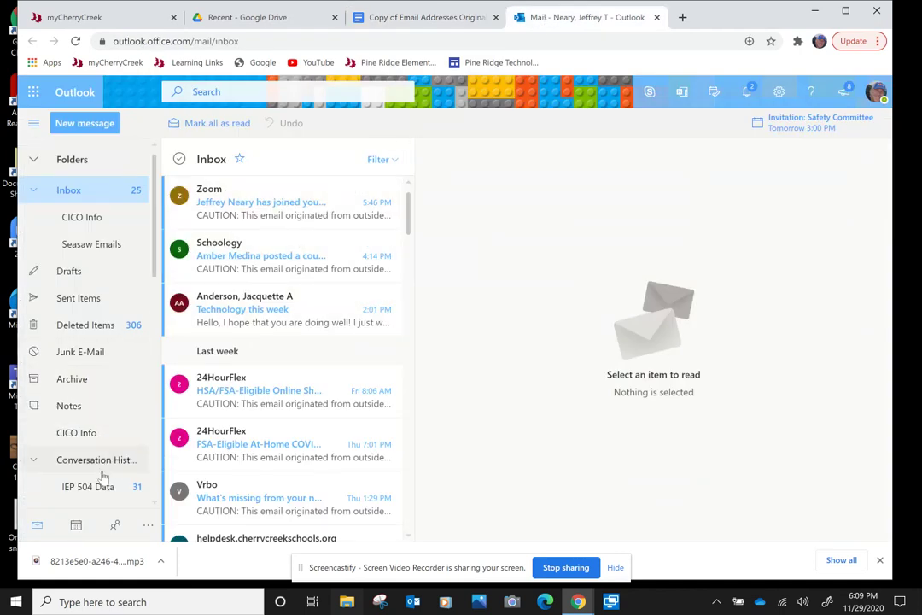
pyautogui.click(112, 524)
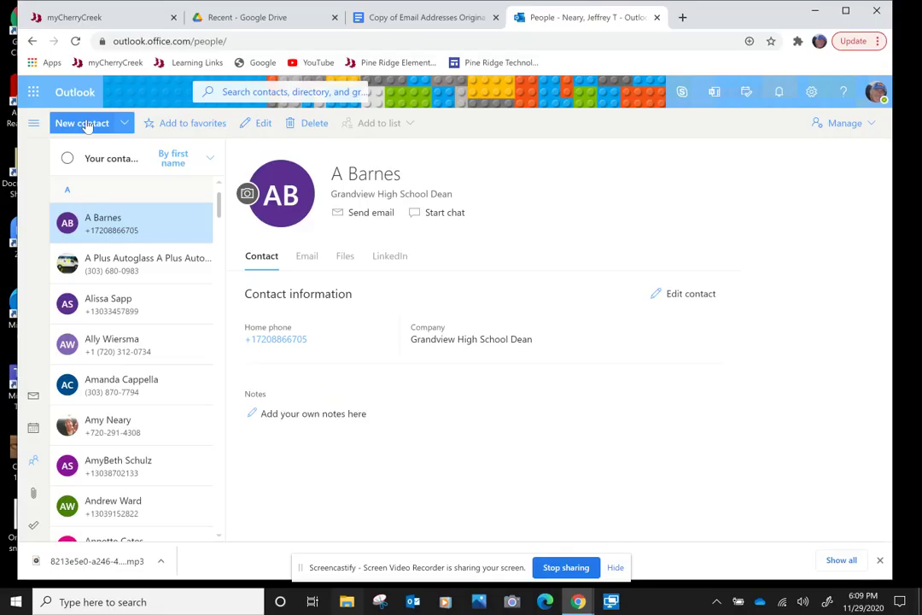
# - Start a new contact and paste the guardian's first name copied from the doc
pyautogui.click(120, 355)
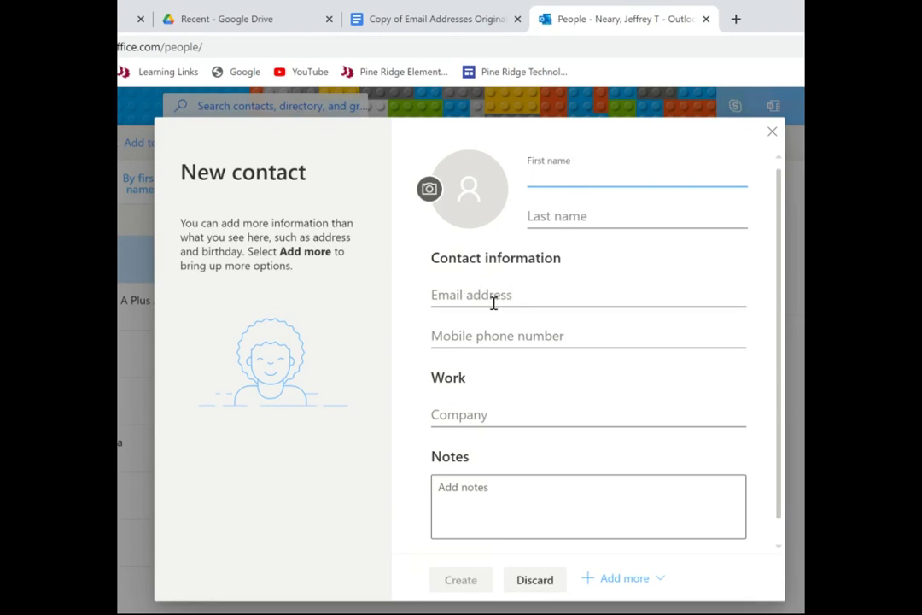
pyautogui.click(425, 24)
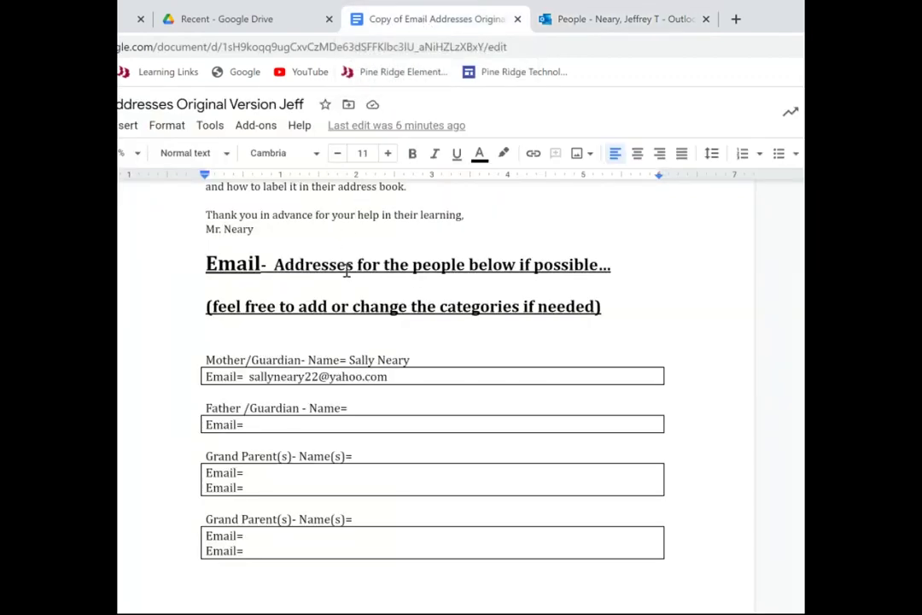
pyautogui.moveTo(375, 362); pyautogui.dragTo(349, 360)
pyautogui.hotkey('ctrl', 'c')
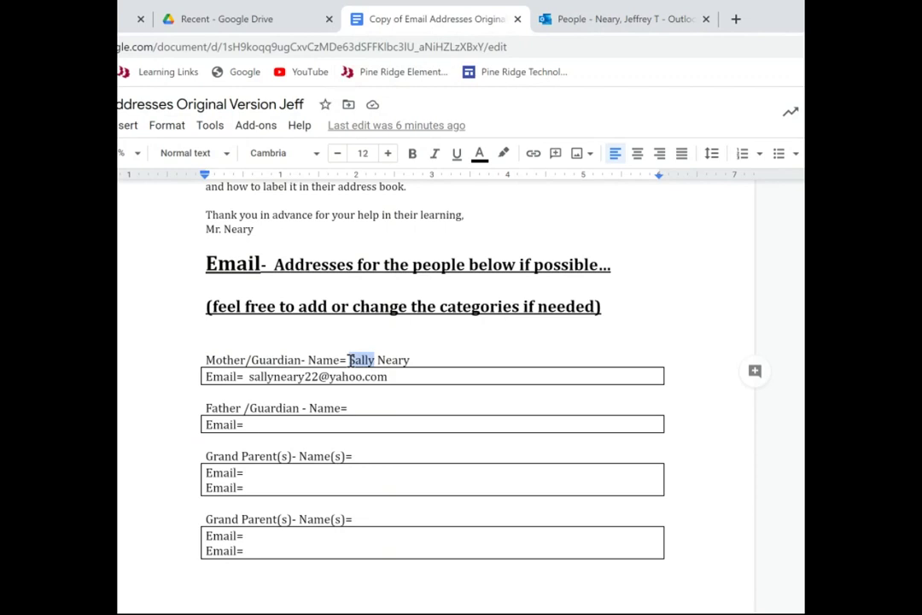
pyautogui.click(588, 25)
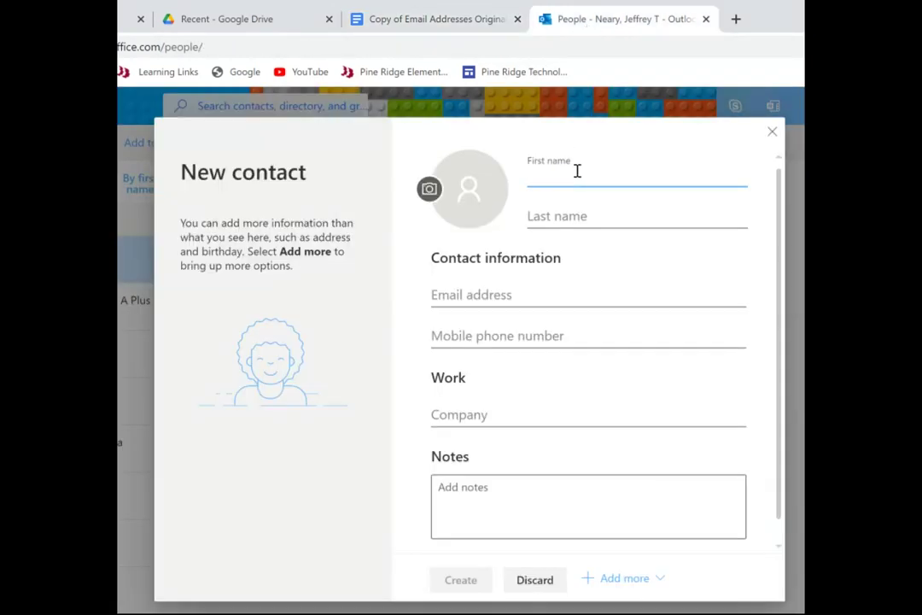
pyautogui.hotkey('ctrl', 'v')
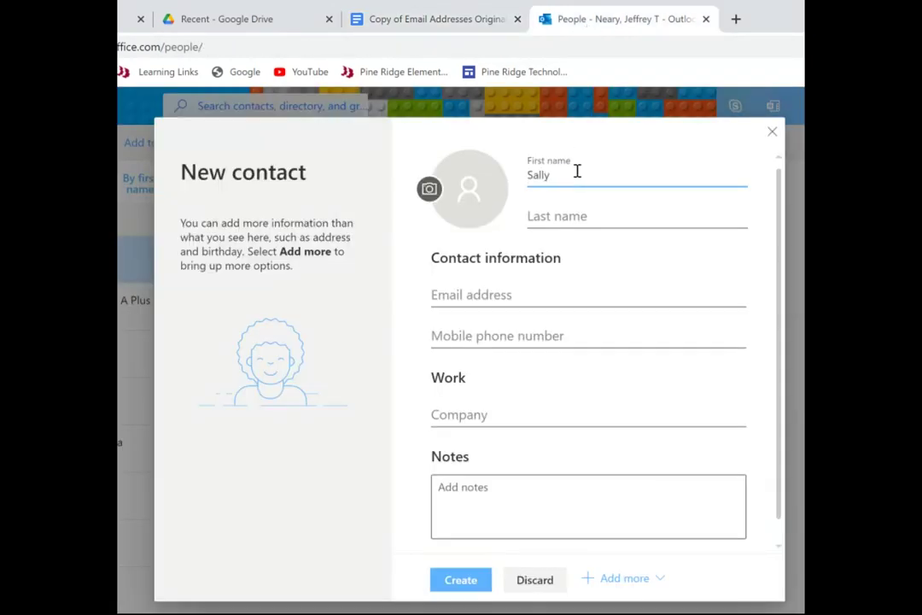
# - Enter the guardian's last name from the doc into the Last name field
pyautogui.click(424, 19)
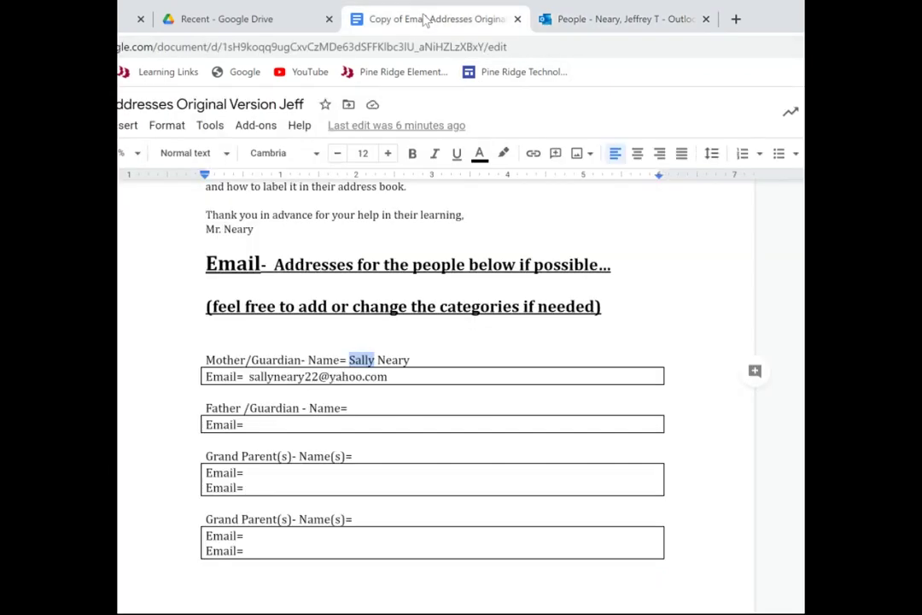
pyautogui.click(411, 359)
pyautogui.moveTo(411, 360); pyautogui.dragTo(380, 362)
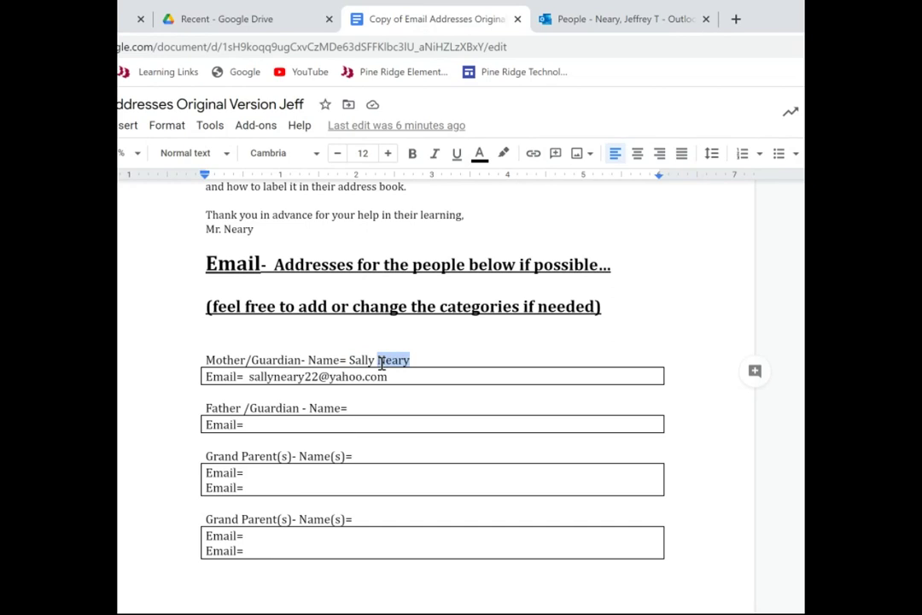
pyautogui.click(618, 19)
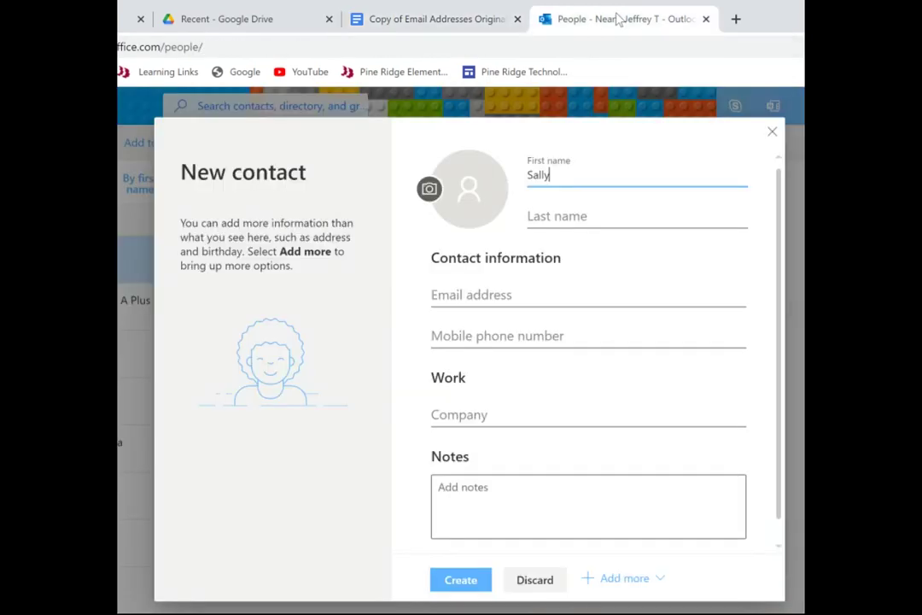
pyautogui.click(593, 217)
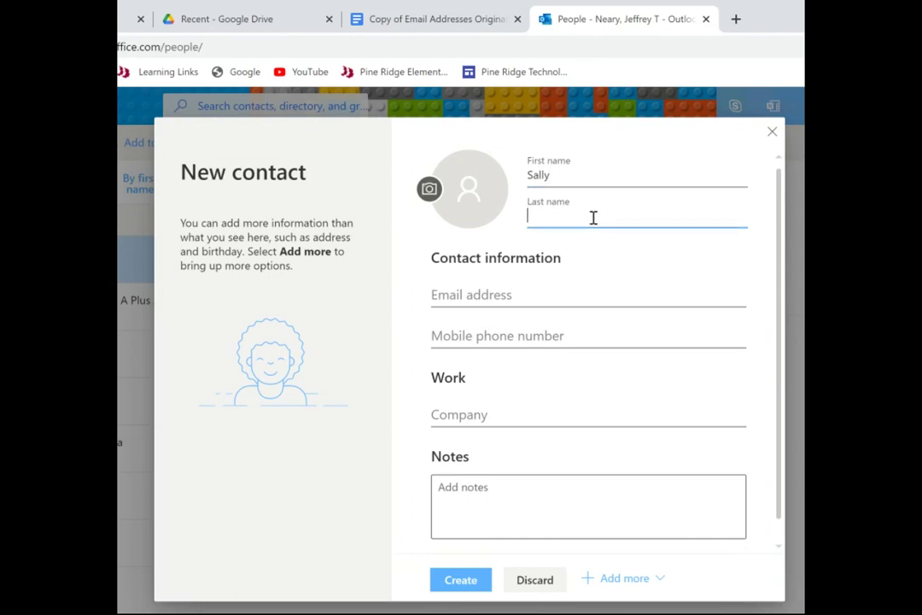
pyautogui.write('Neary')
# - Copy the guardian's email address from the doc and paste it into Email address
pyautogui.click(470, 17)
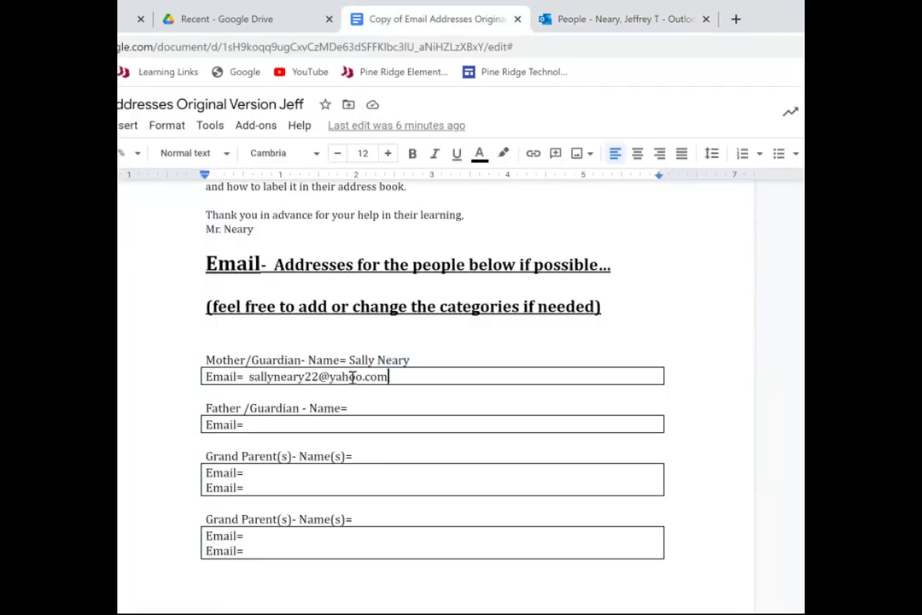
pyautogui.moveTo(388, 377); pyautogui.dragTo(251, 382)
pyautogui.hotkey('ctrl', 'c')
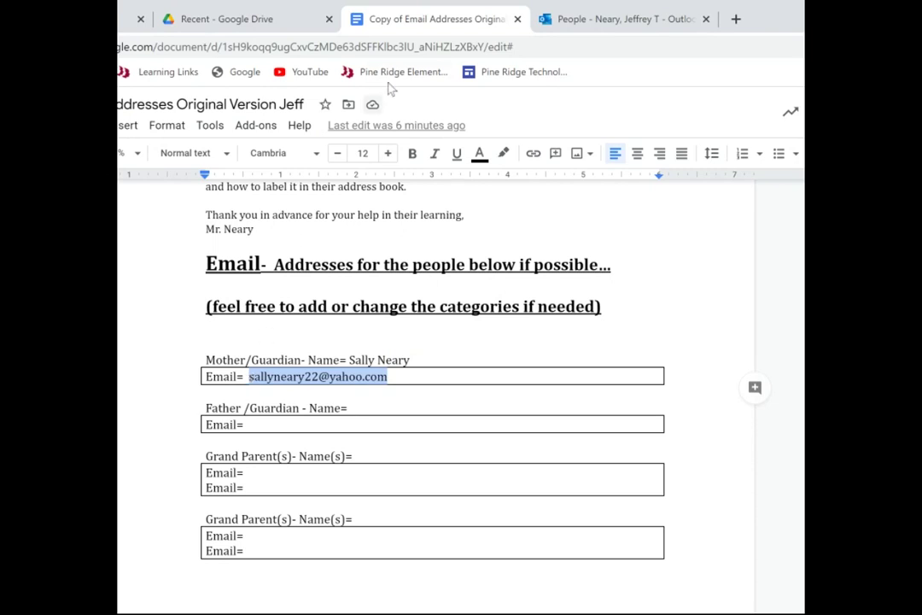
pyautogui.click(572, 19)
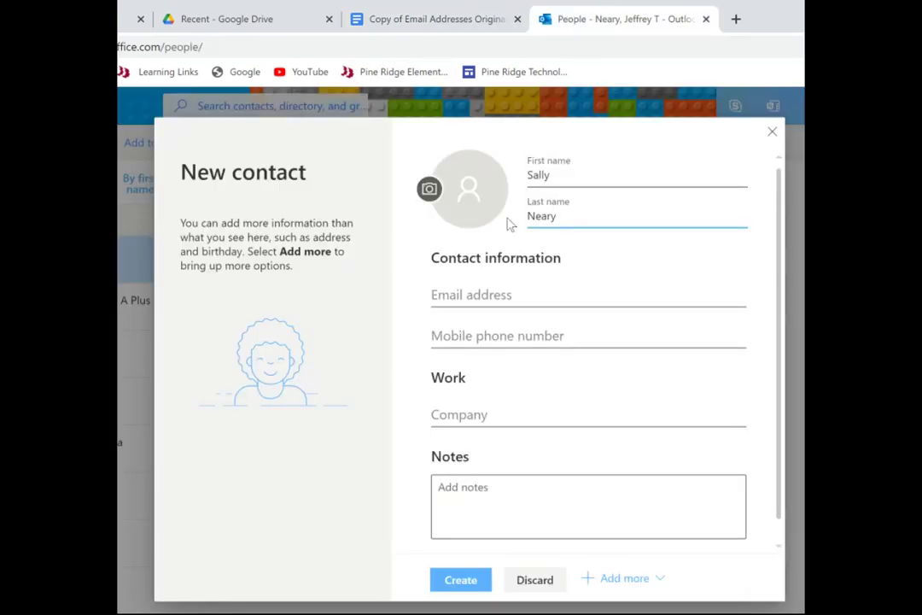
pyautogui.click(450, 294)
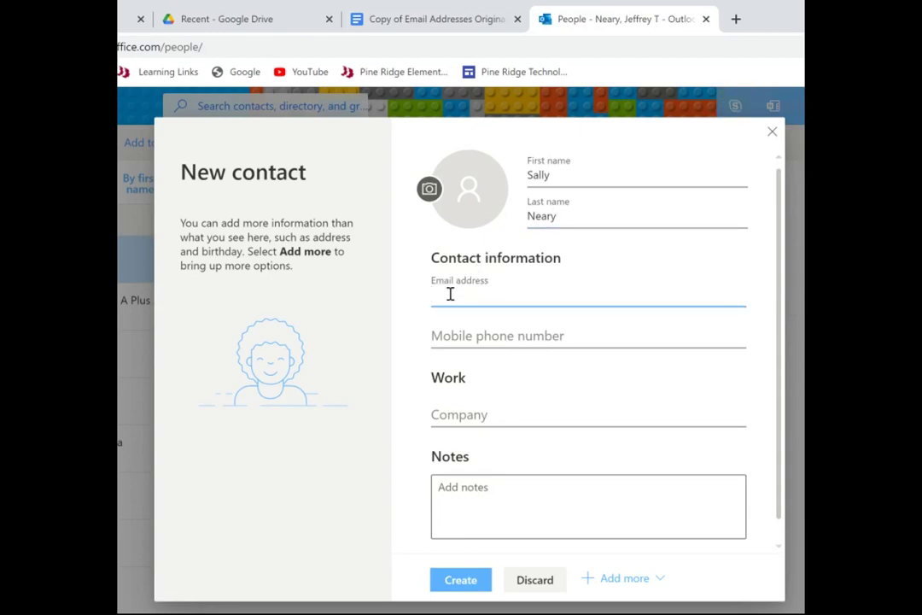
pyautogui.hotkey('ctrl', 'v')
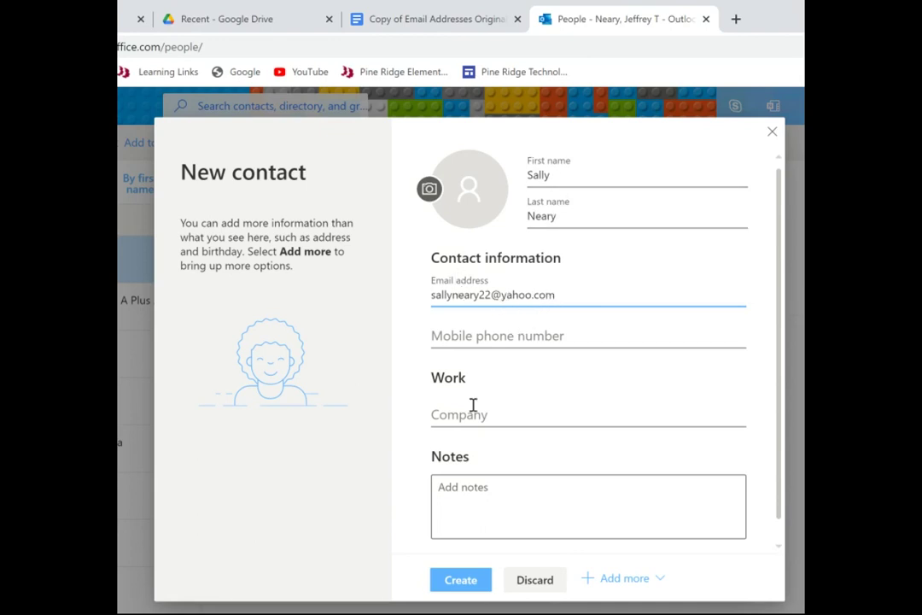
# - Save the guardian contact, start a blank new contact, and review the doc's remaining entries
pyautogui.click(461, 580)
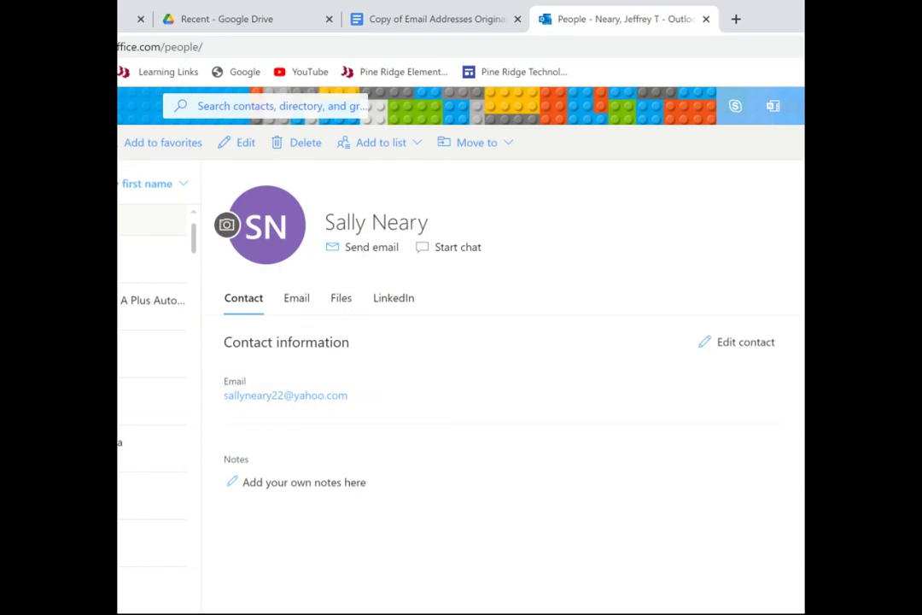
pyautogui.press('n')
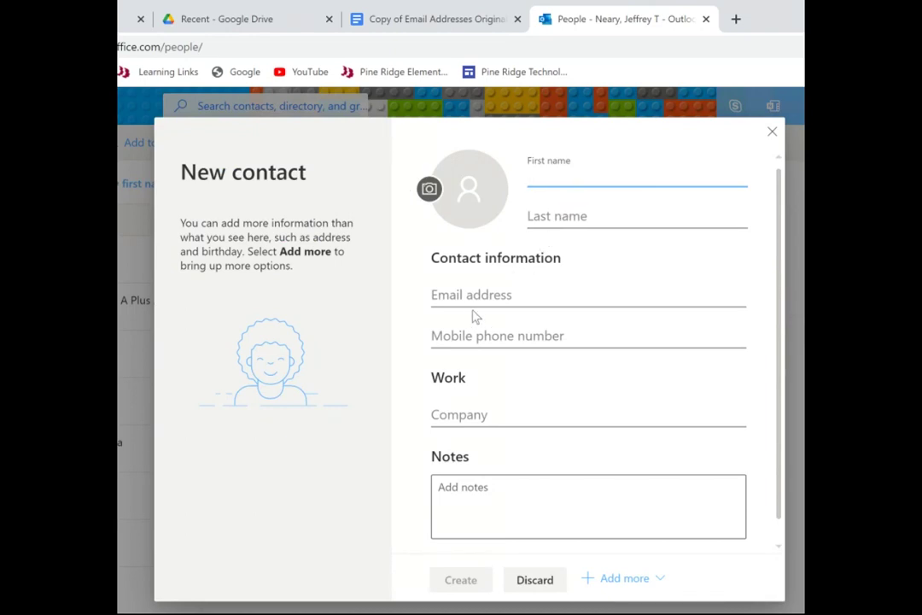
pyautogui.click(438, 22)
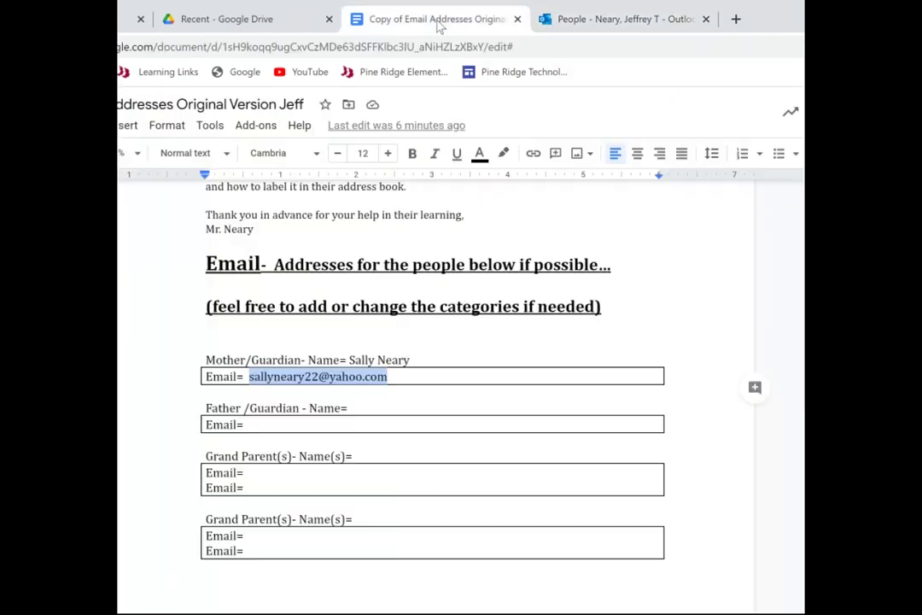
pyautogui.scroll(-4, 319, 514)
pyautogui.scroll(-2, 317, 521)
pyautogui.scroll(6, 318, 521)
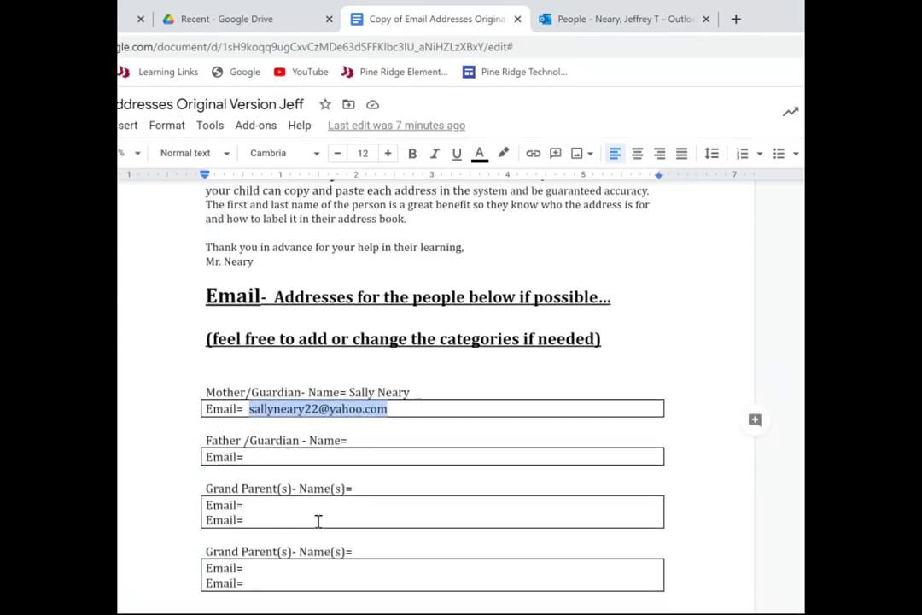
pyautogui.click(596, 23)
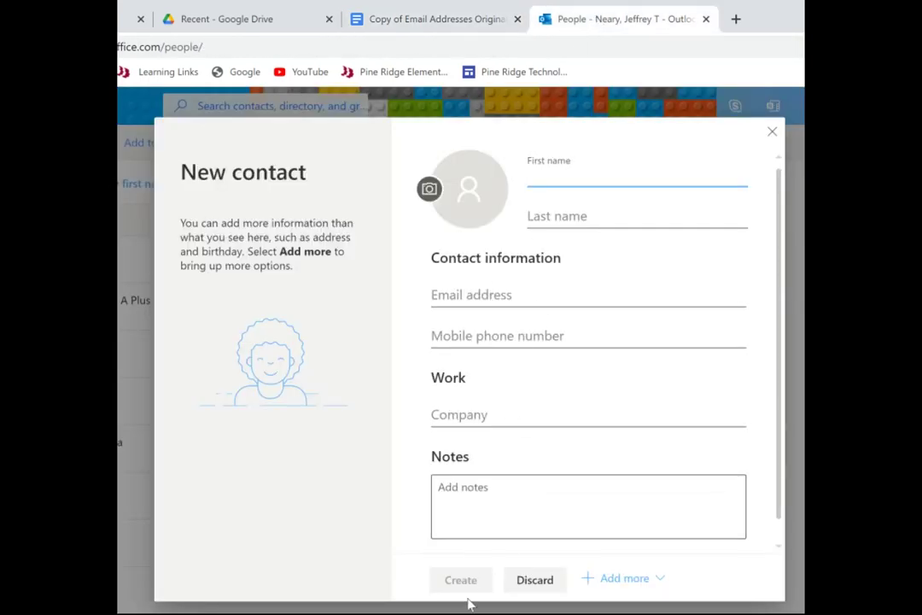